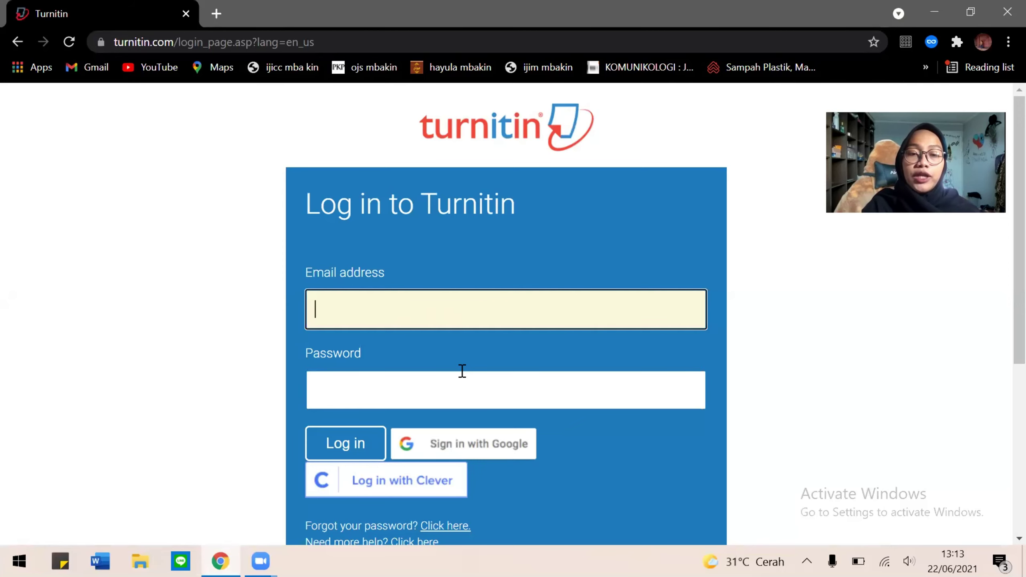
Step: Log in to the Turnitin account with the email address and account password
scroll(462, 371, down, 3)
scroll(461, 374, up, 1)
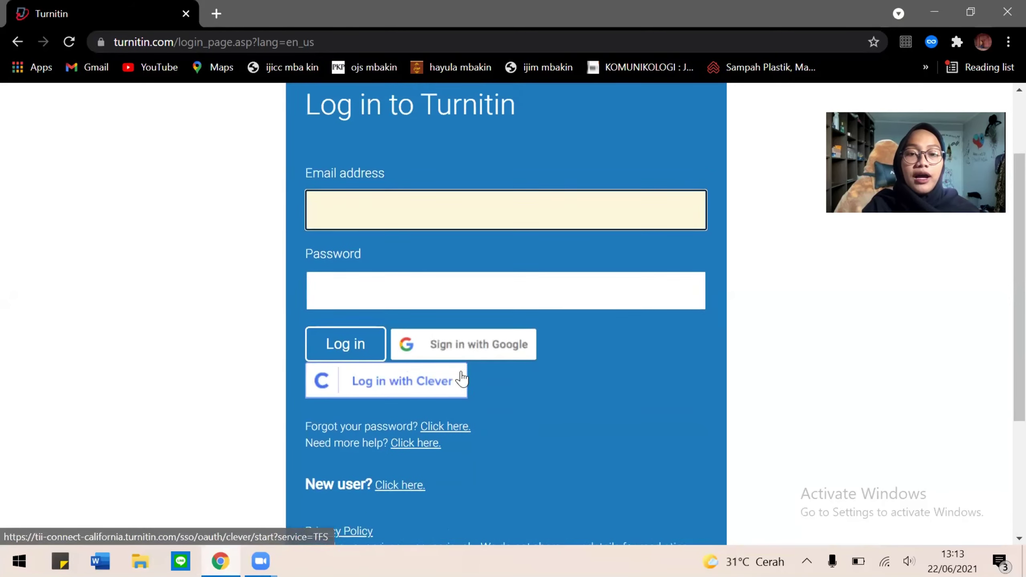
scroll(356, 433, down, 5)
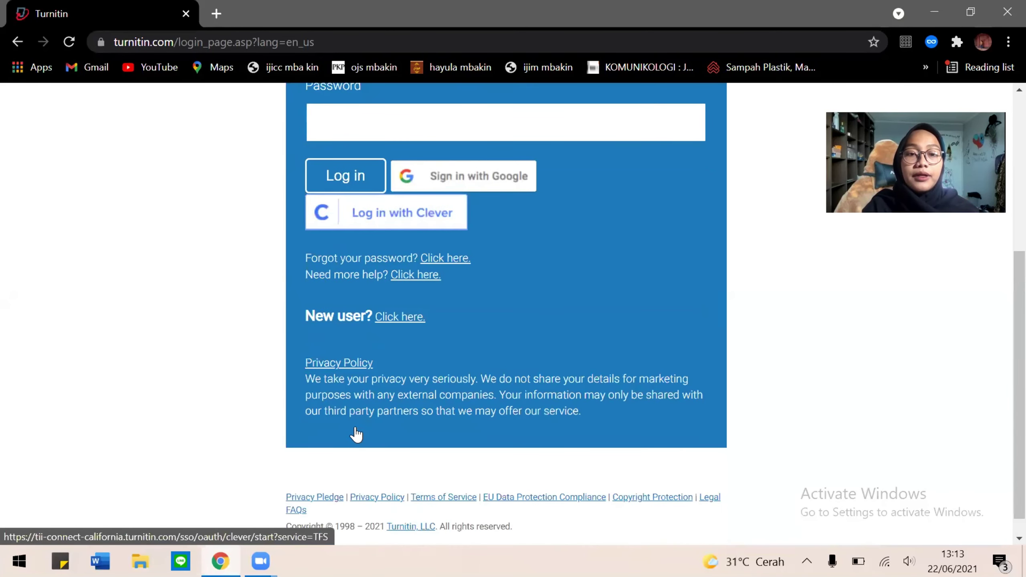
scroll(355, 431, up, 7)
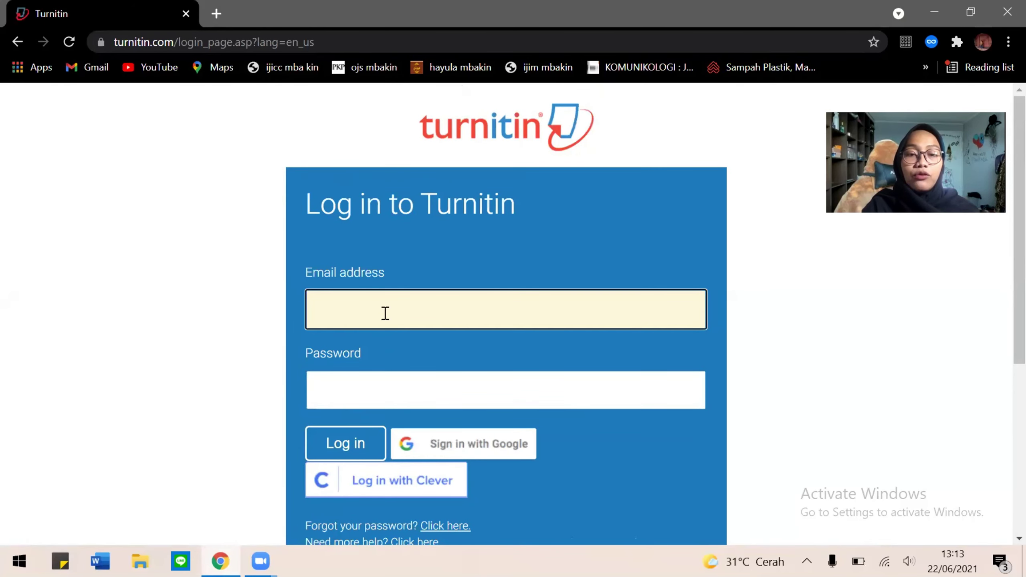
click(385, 314)
text(pria)
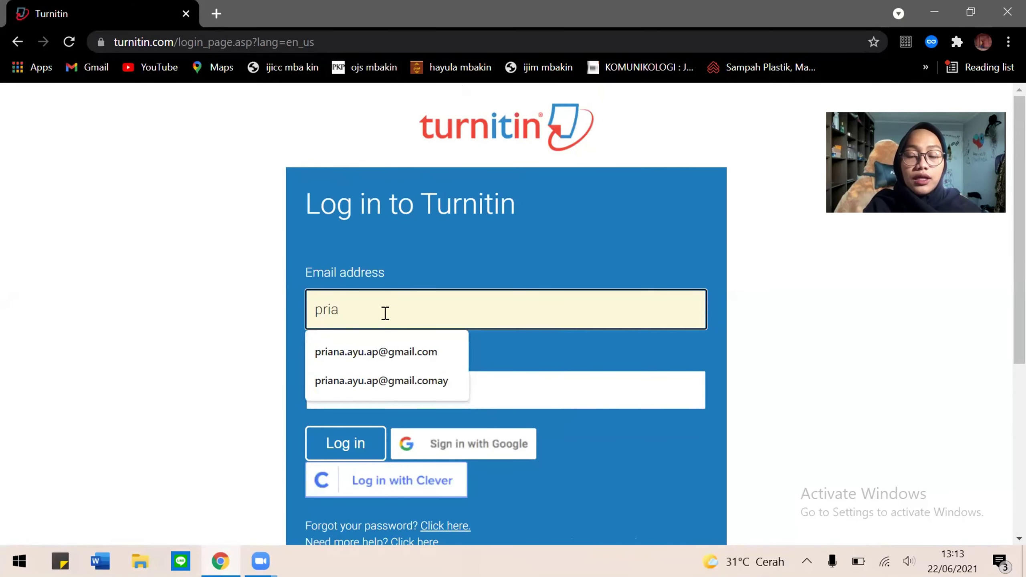
key(Down)
key(Return)
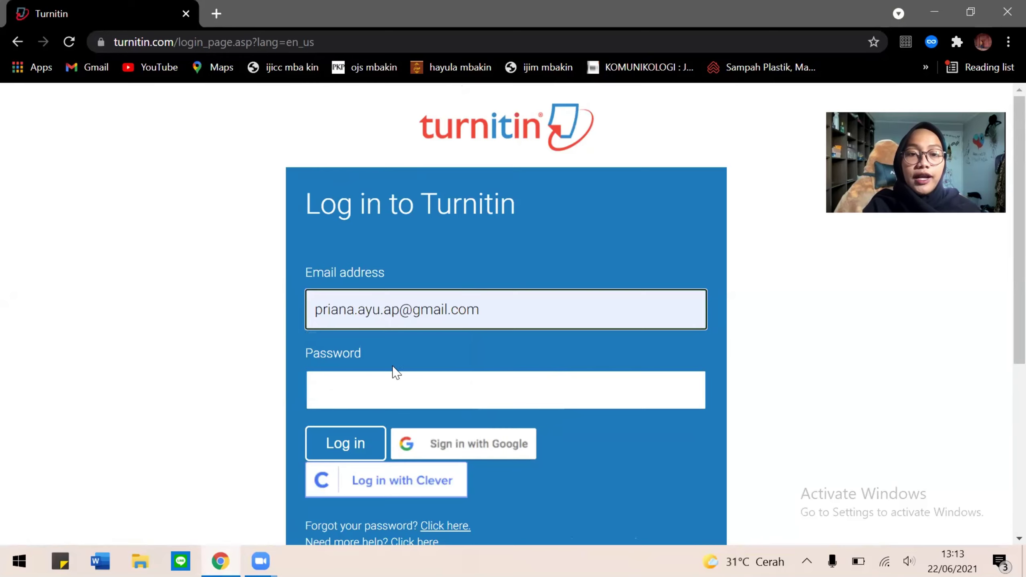
click(385, 388)
text(••••••••)
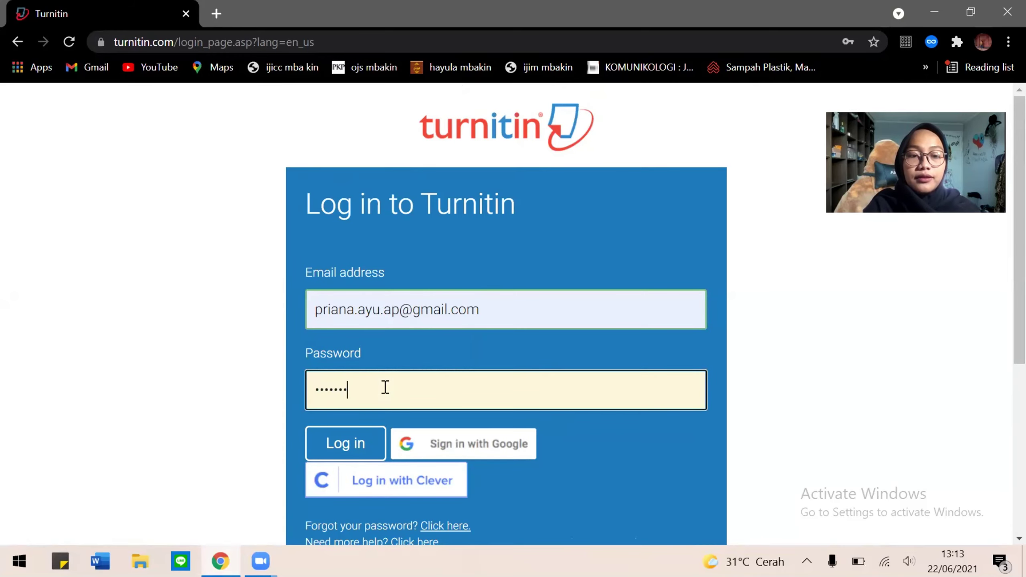
key(Return)
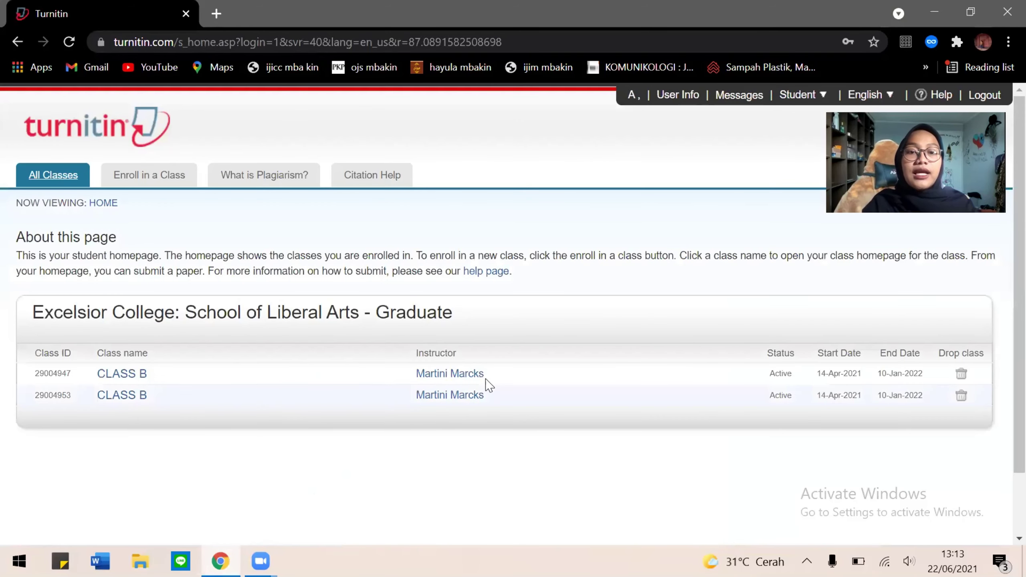
Step: Open the first CLASS B class and start a submission for its first No Repository assignment without a paper
scroll(485, 384, down, 1)
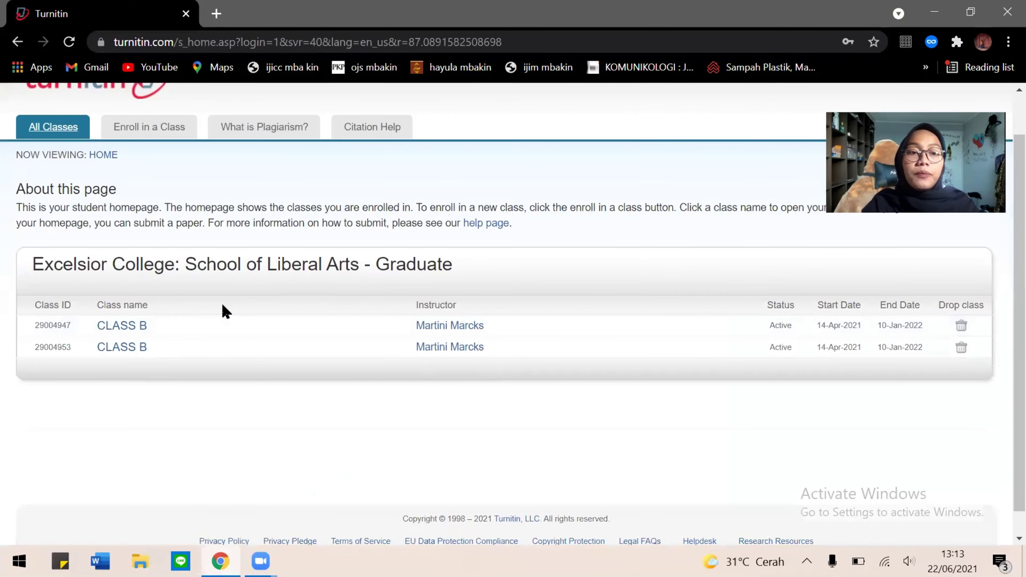
click(132, 328)
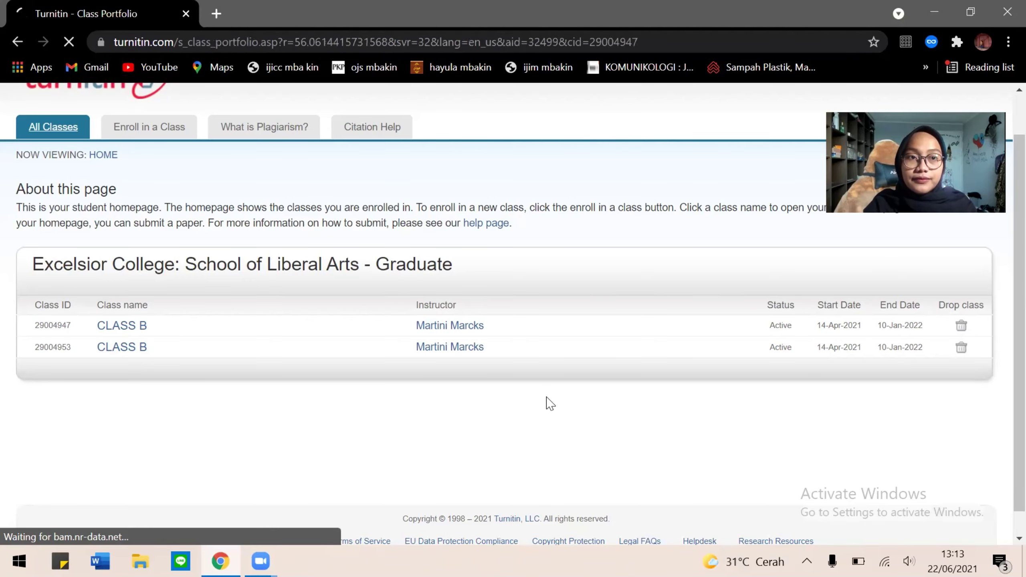
scroll(694, 422, down, 7)
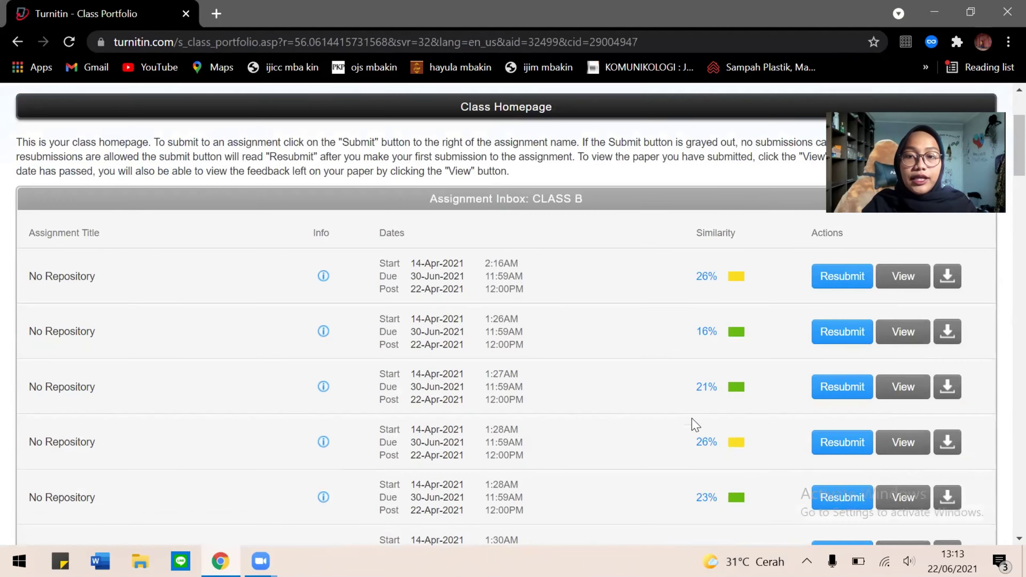
scroll(694, 422, down, 7)
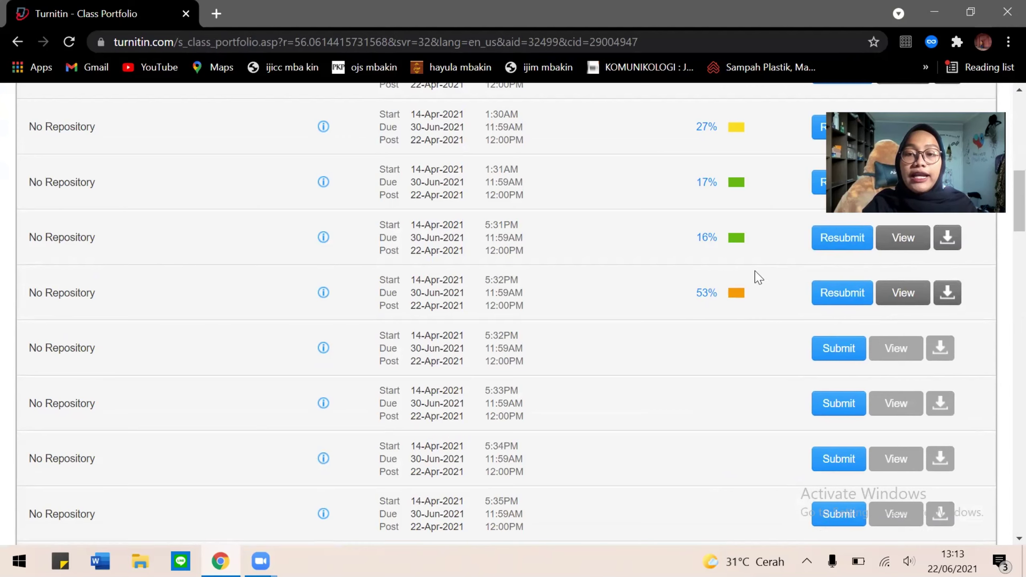
click(854, 347)
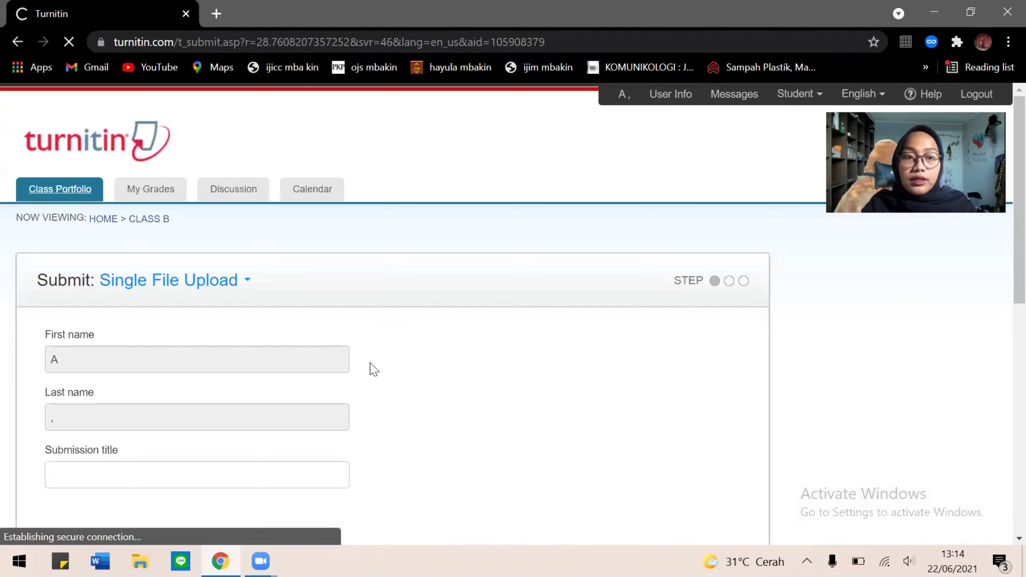
Step: Set the submission title to "turnitin skirpsi"
scroll(371, 369, down, 2)
scroll(230, 370, down, 1)
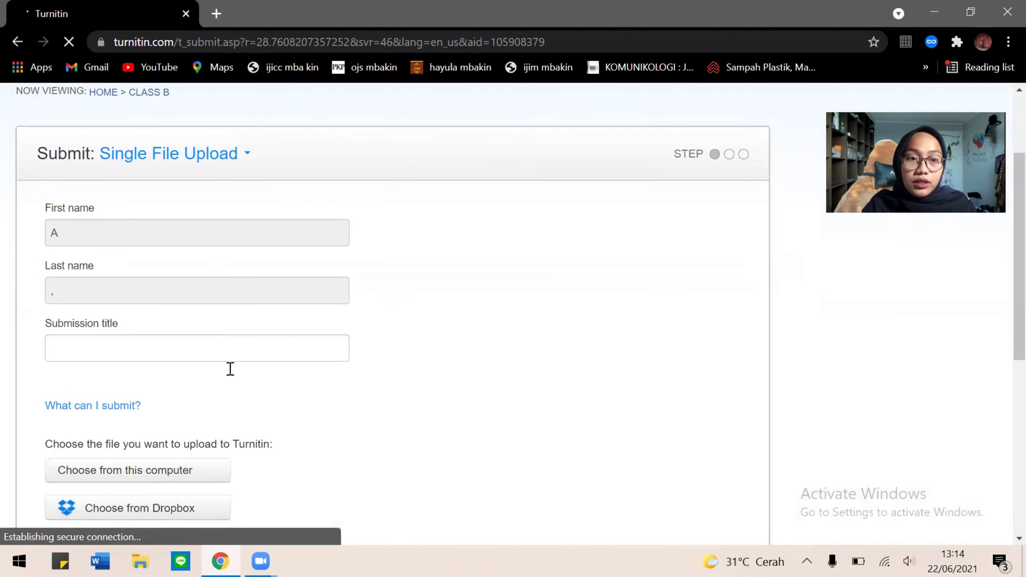
click(228, 333)
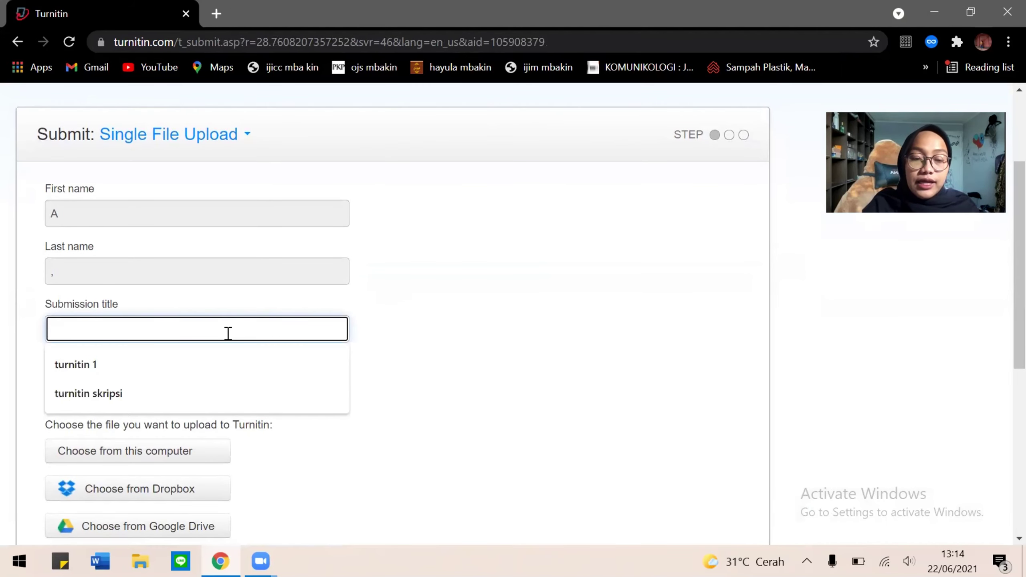
text(turni)
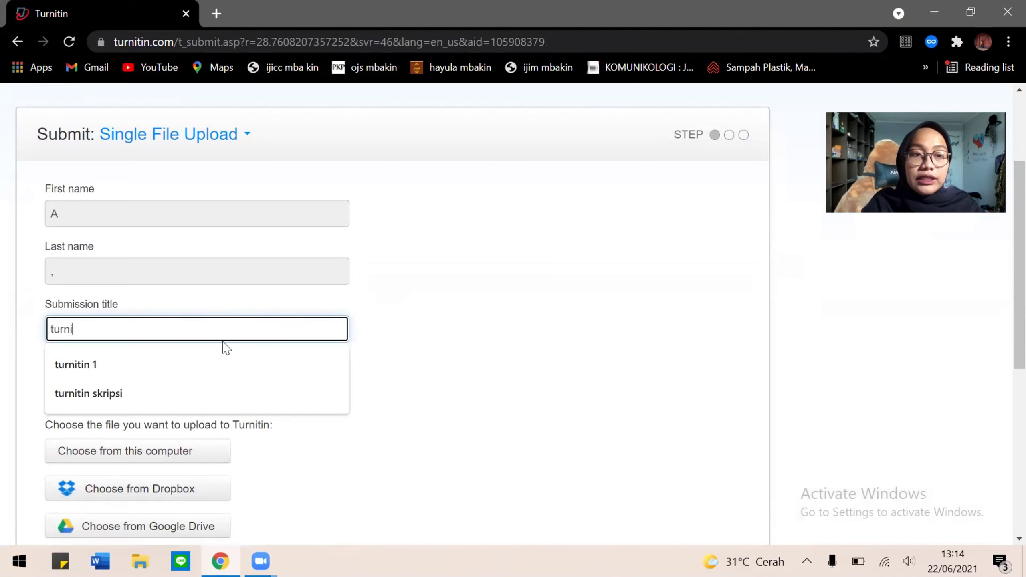
text(tin)
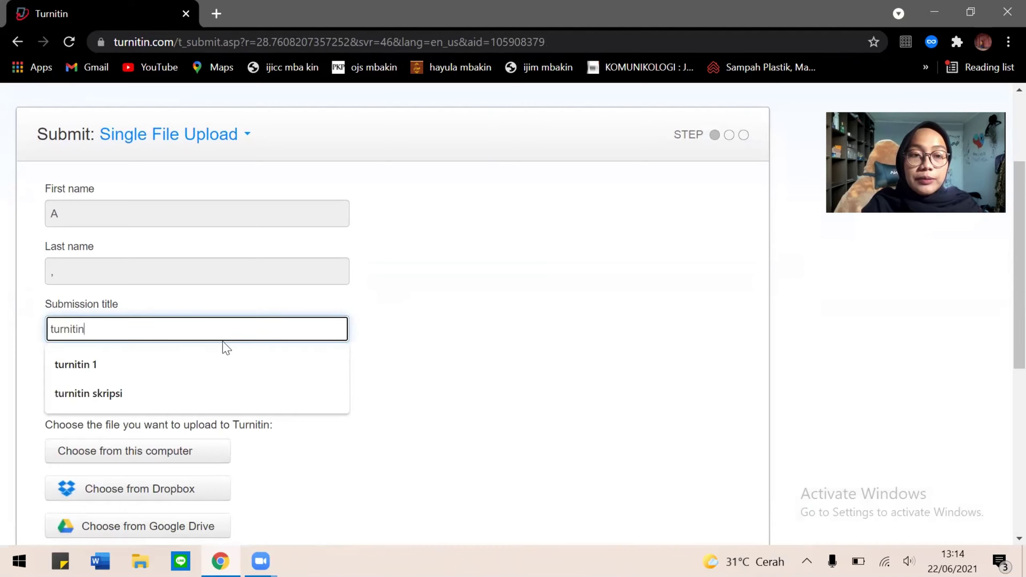
text( skirpi)
key(BackSpace)
text(si)
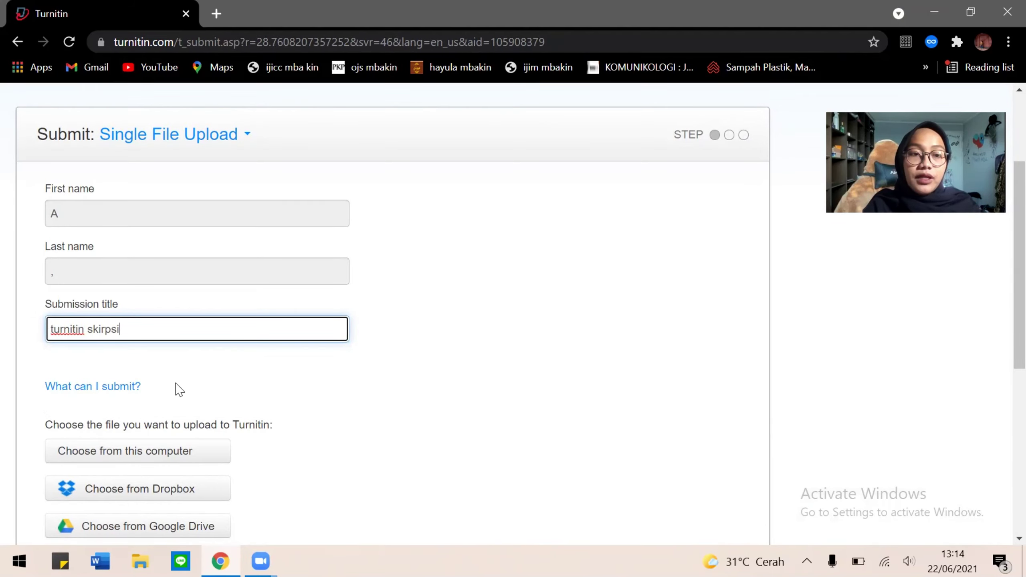
Step: Attach "Pengaruh Celebrity Endorser Fadil Jaidi terhadap minat beli produk Acas Nyemil (fix).docx" from this computer to the submission
scroll(179, 309, down, 3)
scroll(190, 307, down, 1)
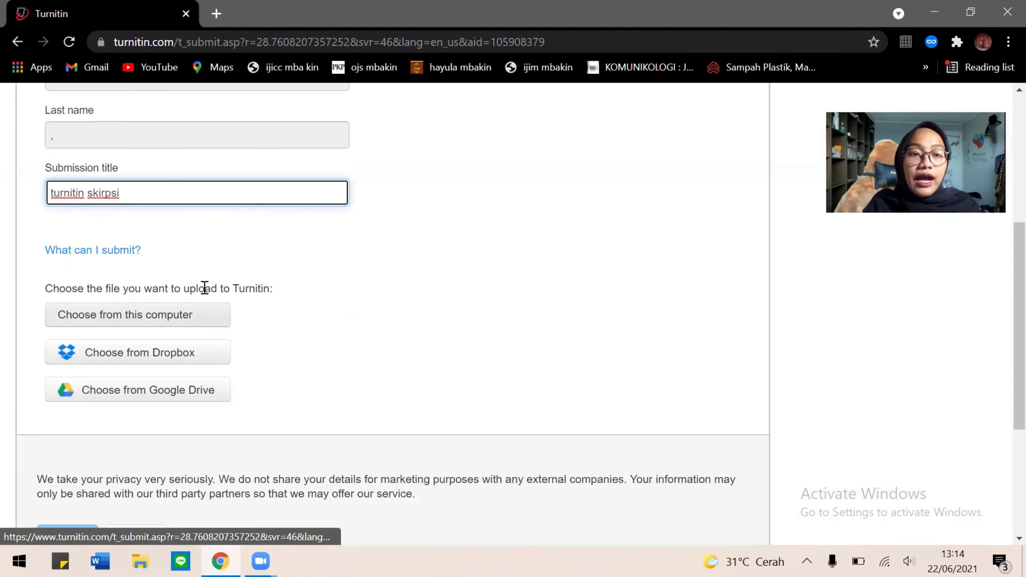
click(202, 315)
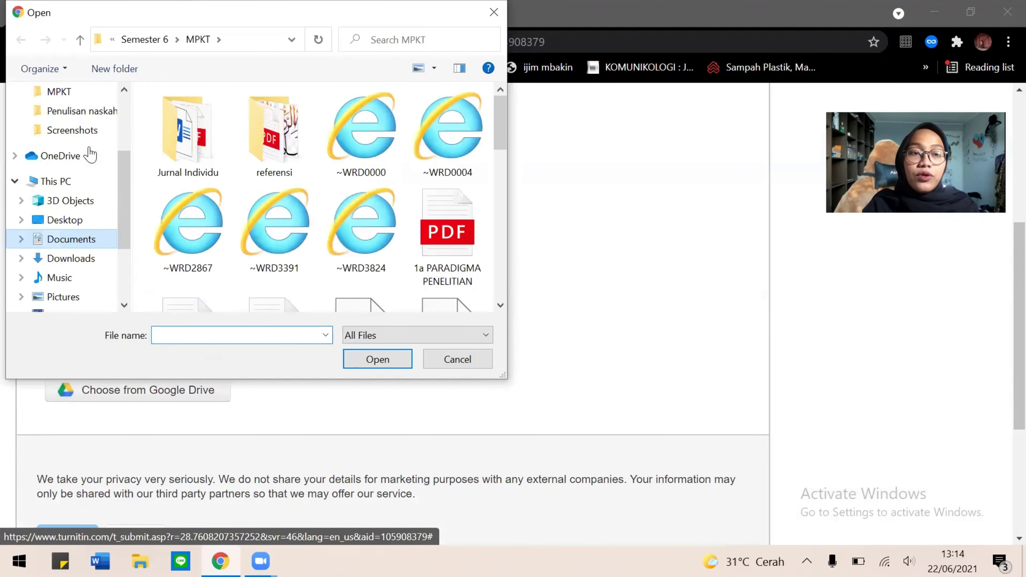
scroll(90, 153, up, 2)
scroll(89, 153, up, 1)
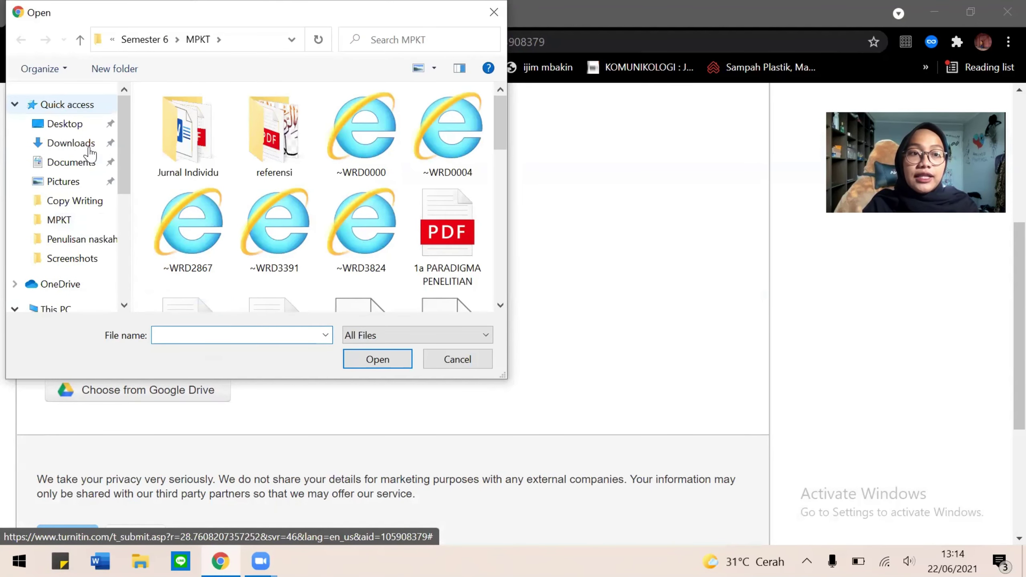
double_click(67, 104)
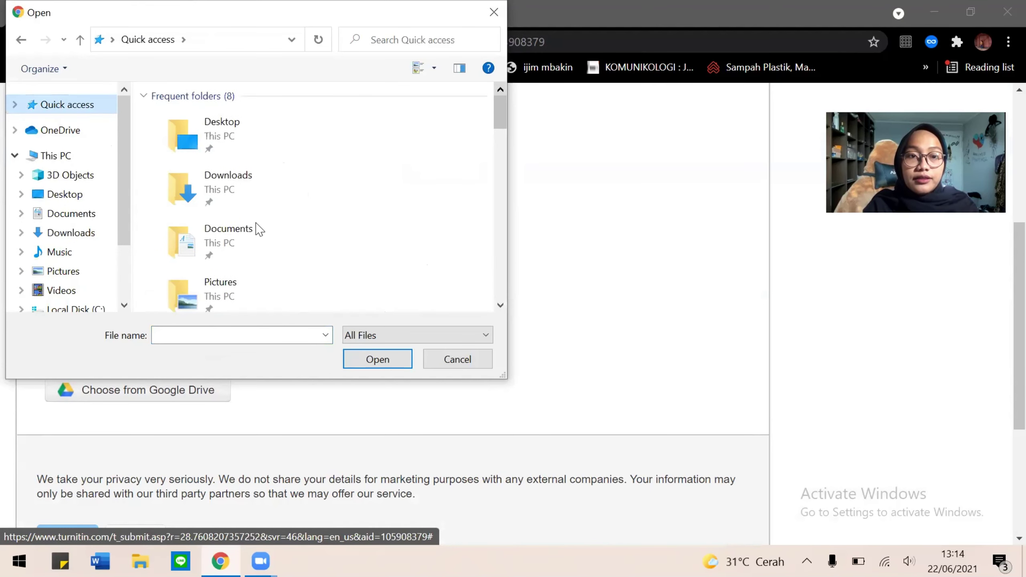
drag(500, 117, 492, 204)
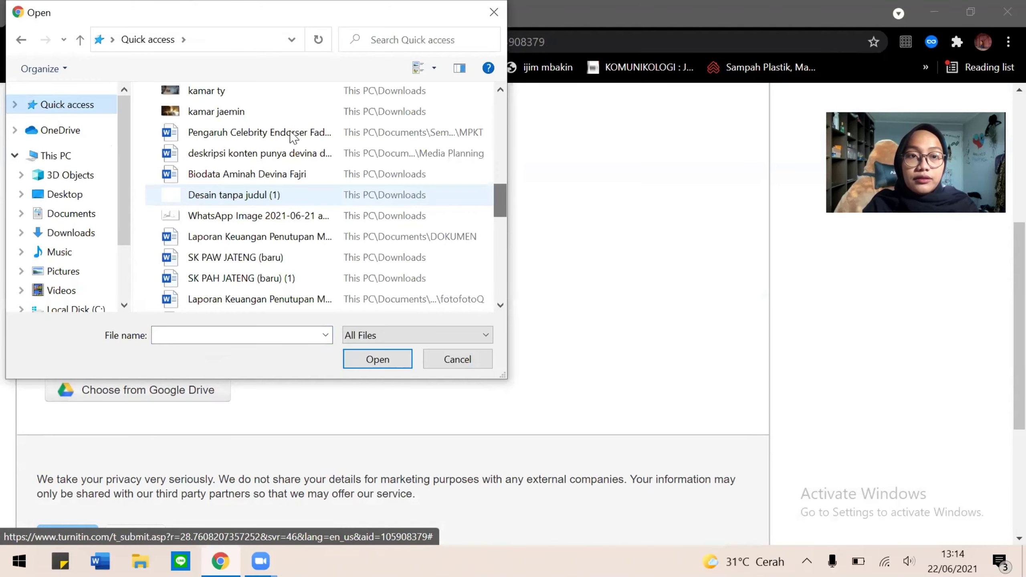
click(294, 137)
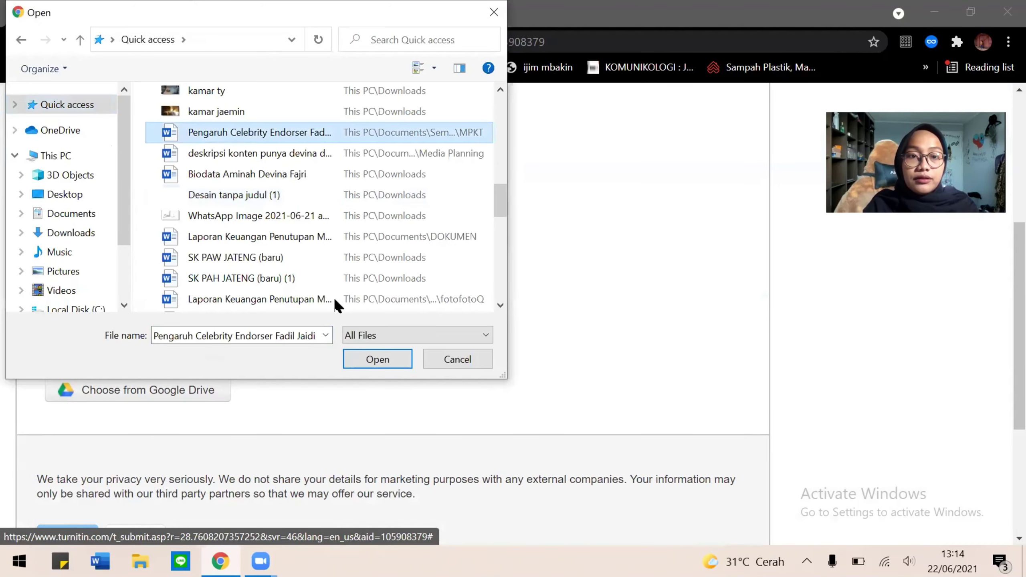
click(377, 361)
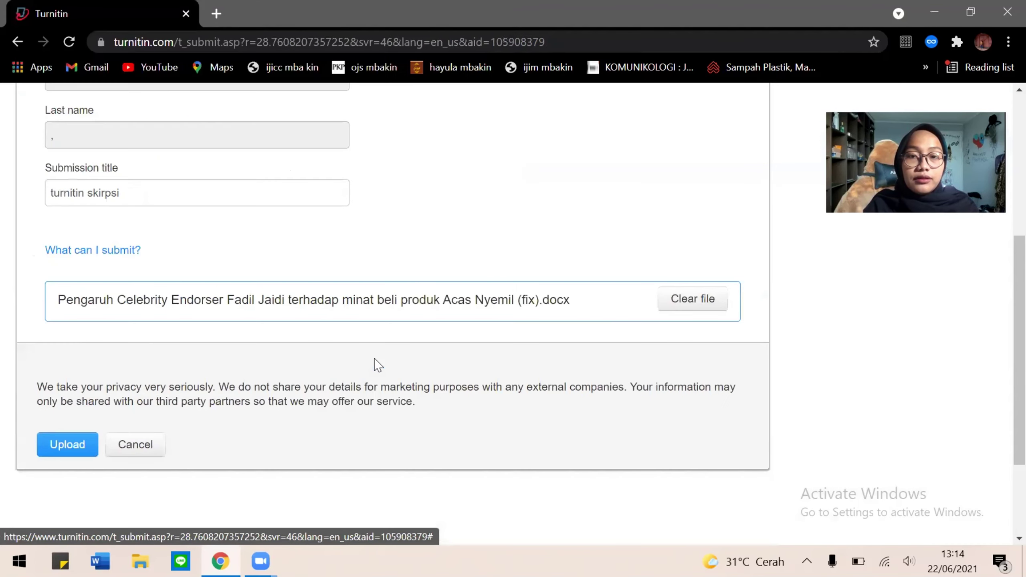
Step: Upload the attached document and confirm it as the file to submit
click(65, 447)
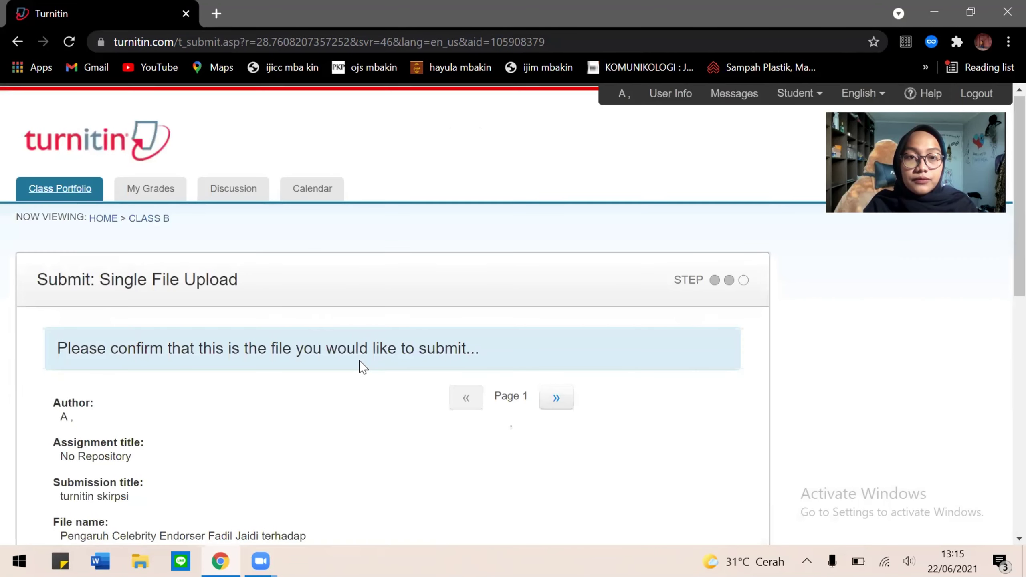
scroll(363, 367, down, 5)
scroll(363, 367, down, 5)
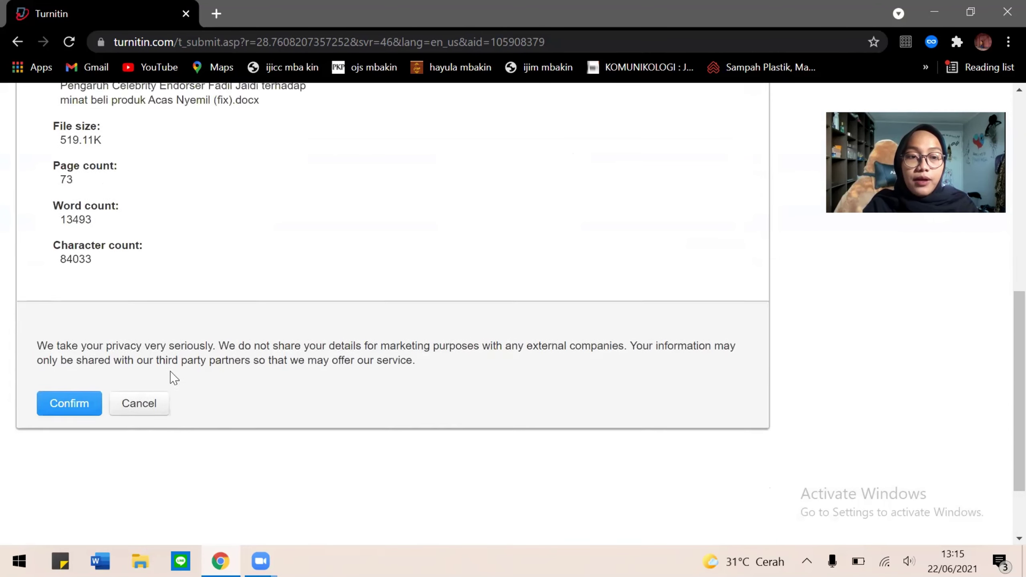
click(58, 380)
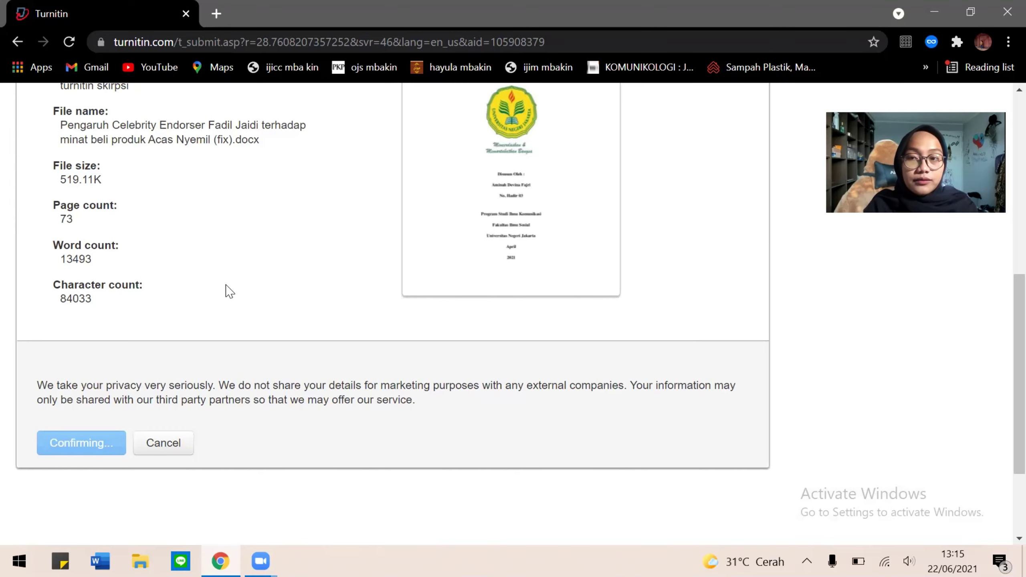
Step: Return to the assignment list and check the similarity status of the newly submitted paper
scroll(246, 357, down, 5)
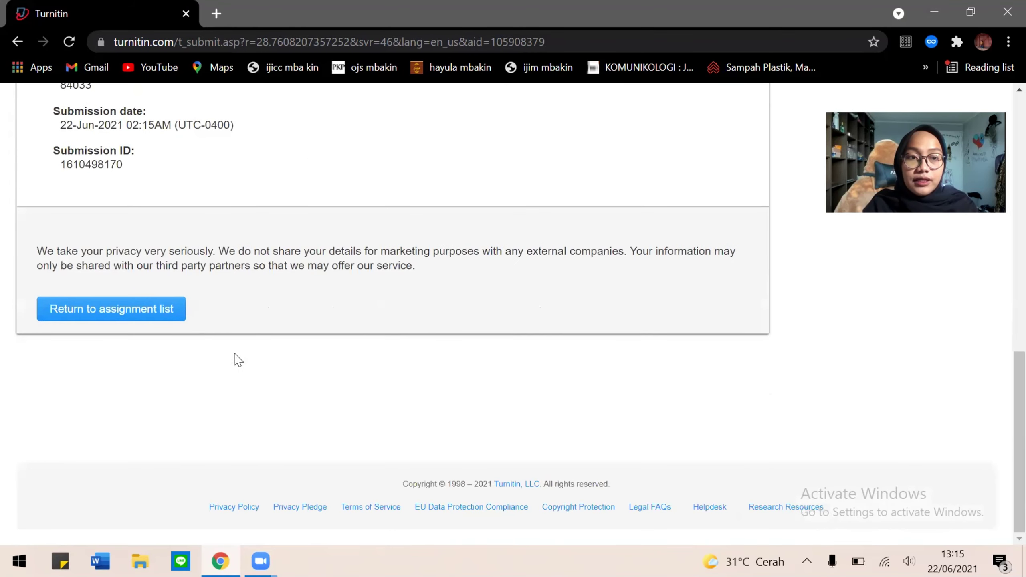
scroll(174, 364, up, 2)
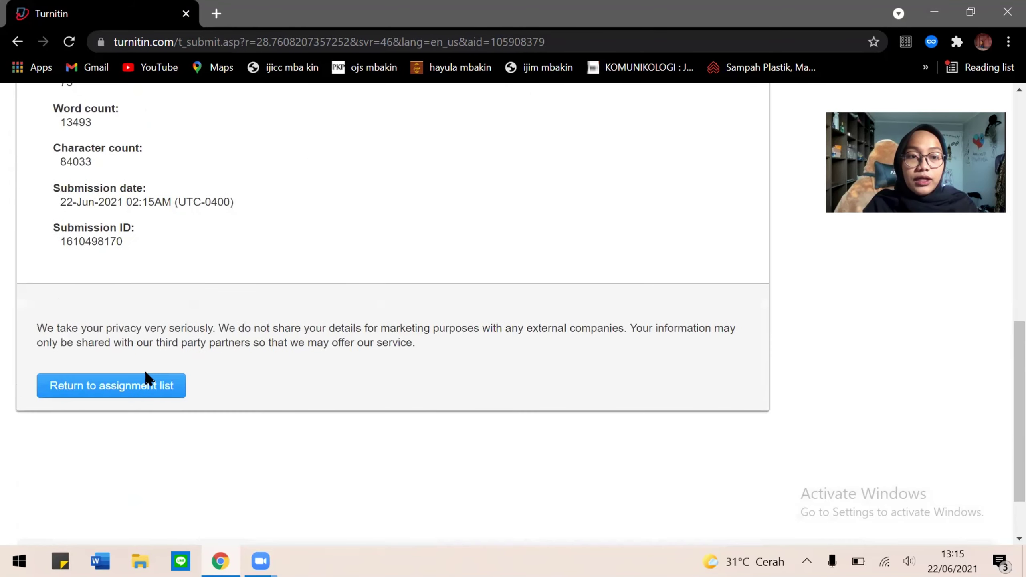
click(144, 398)
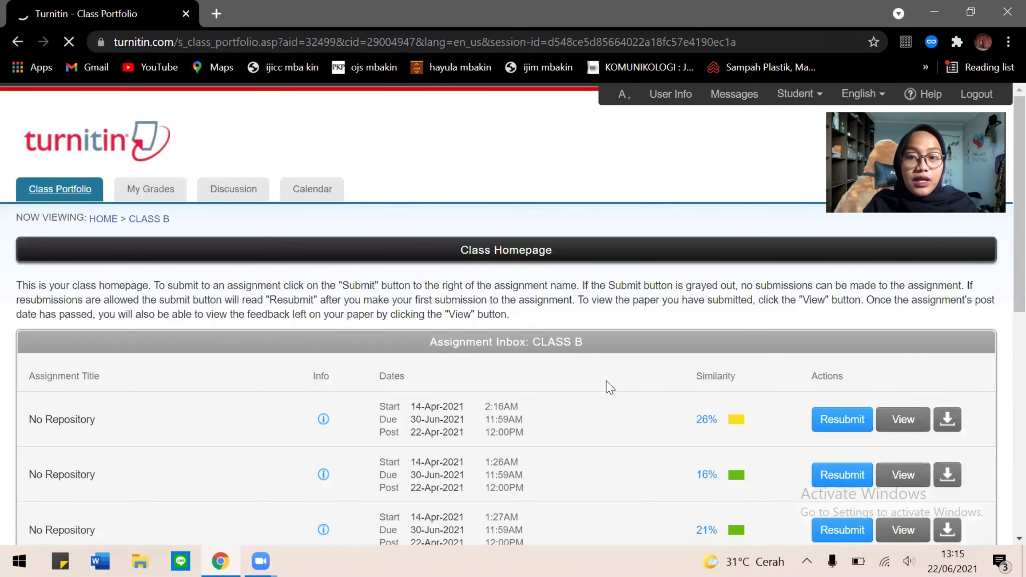
scroll(607, 385, down, 10)
scroll(610, 388, down, 6)
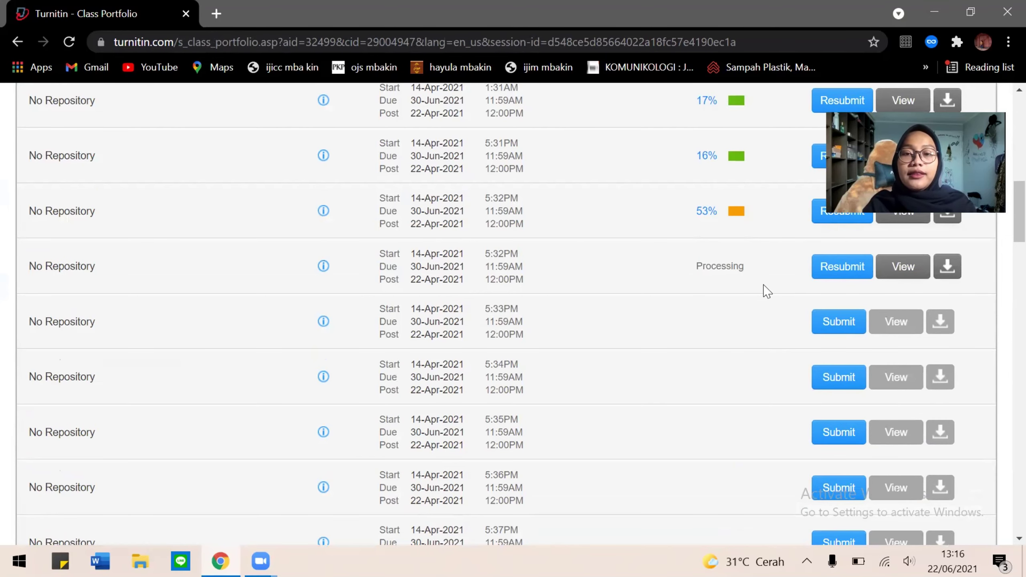
scroll(767, 291, up, 1)
scroll(767, 291, up, 1)
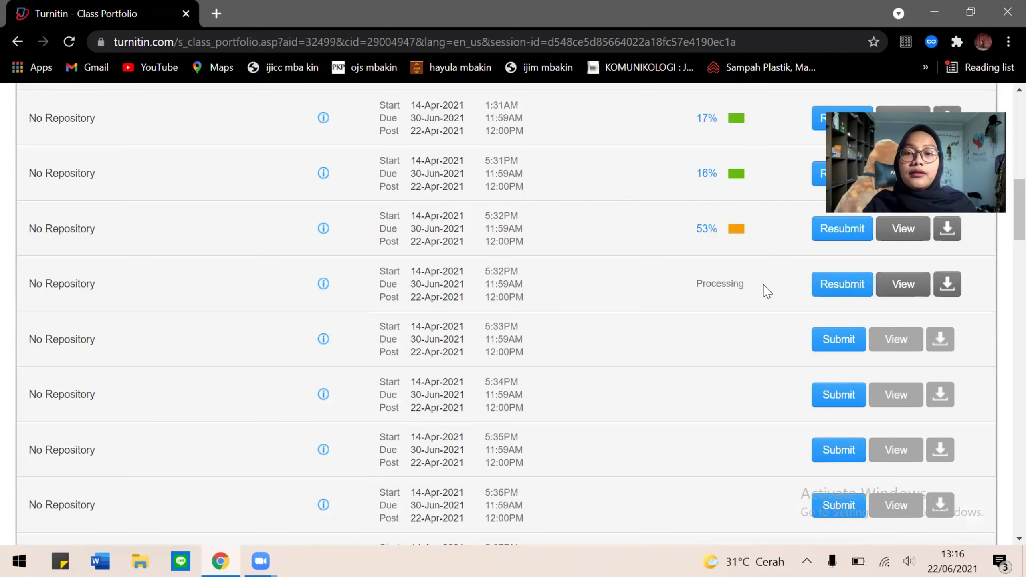
scroll(767, 291, up, 1)
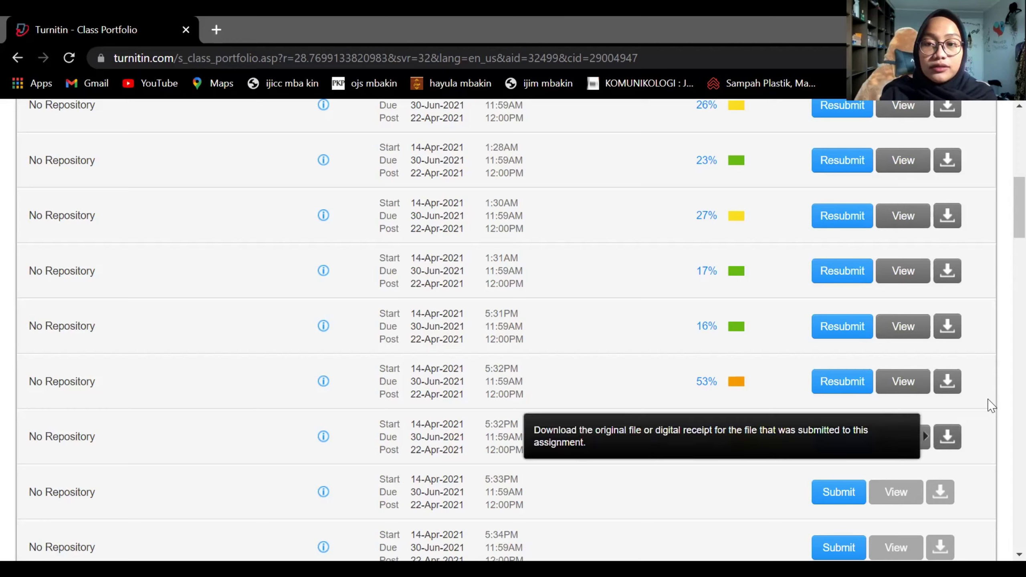
Step: Show the available download formats for the newly submitted paper, then close the list of formats
click(947, 438)
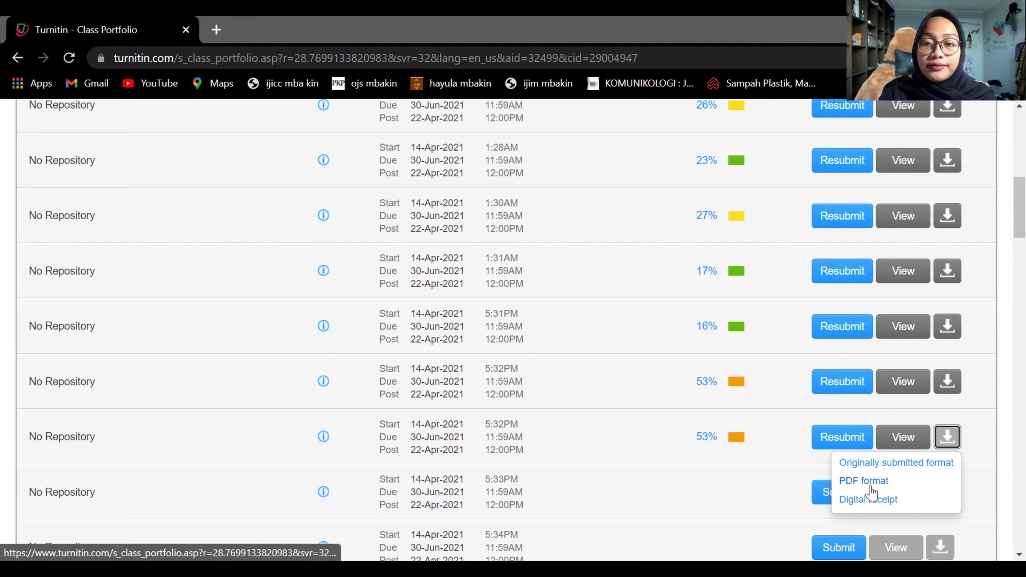
click(750, 354)
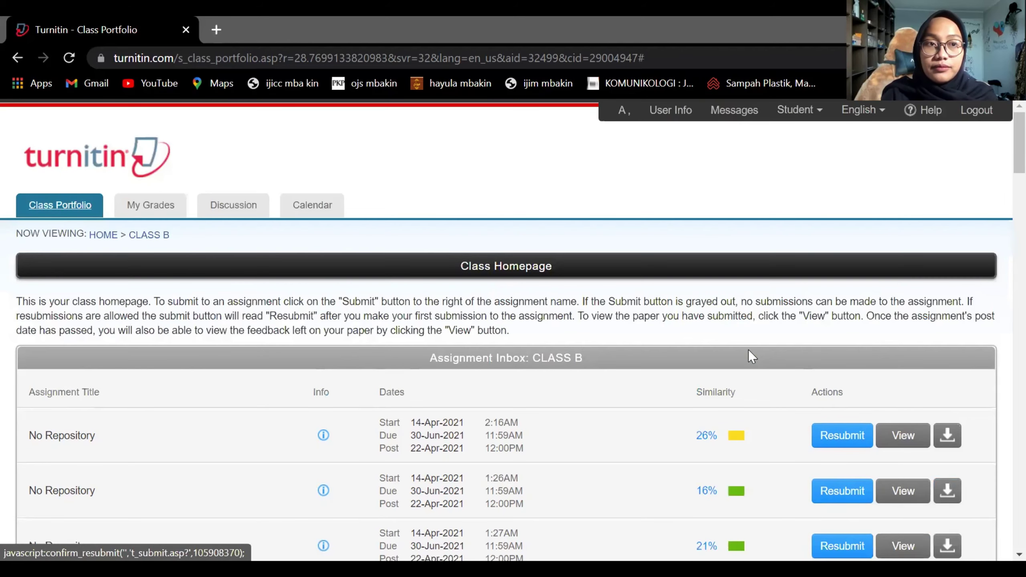